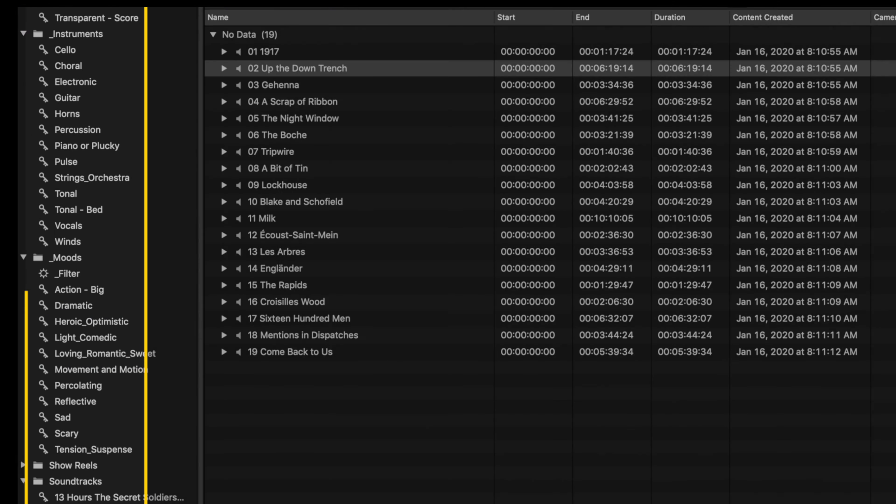
Tag 02 Up the Down Trench with the Action - Big keyword, and its final range of about 2m 34s with Hits and Stings
left_click_drag(296, 68, 148, 293)
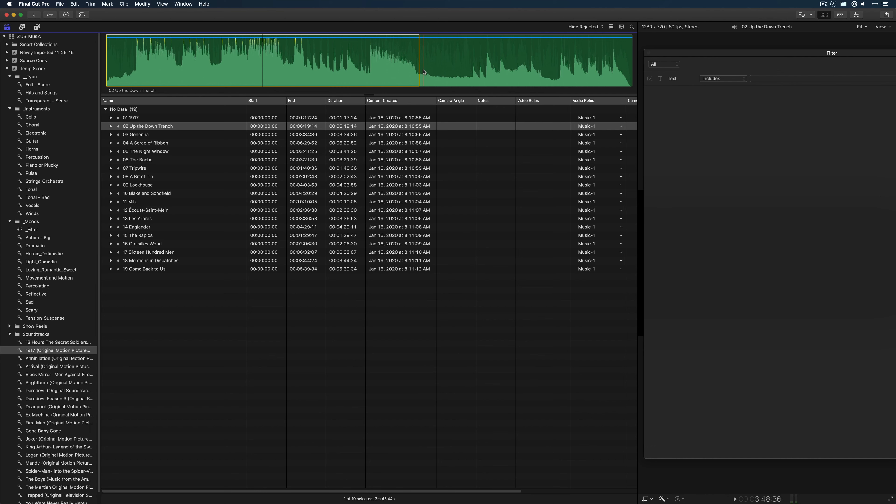
key("i")
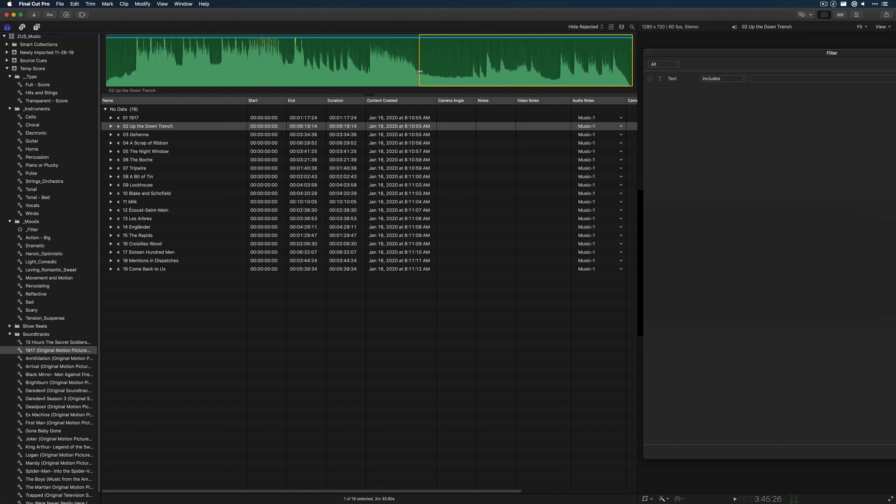
left_click_drag(534, 66, 65, 93)
left_click_drag(64, 90, 65, 91)
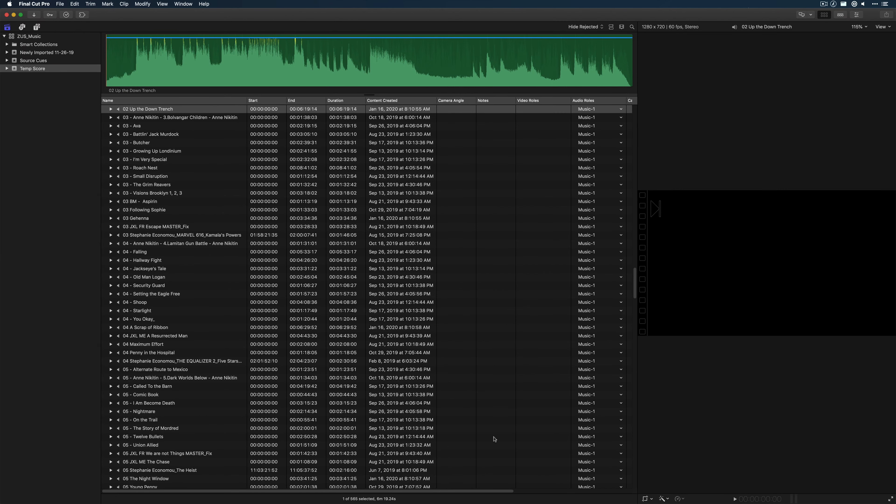
Expand the Temp Score event to review its folders, including __Type
left_click(14, 69)
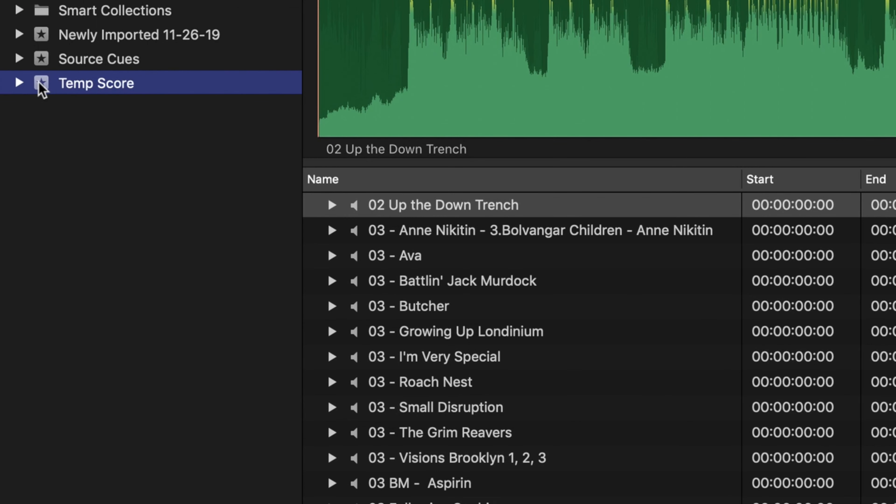
key("Right")
left_click(53, 107)
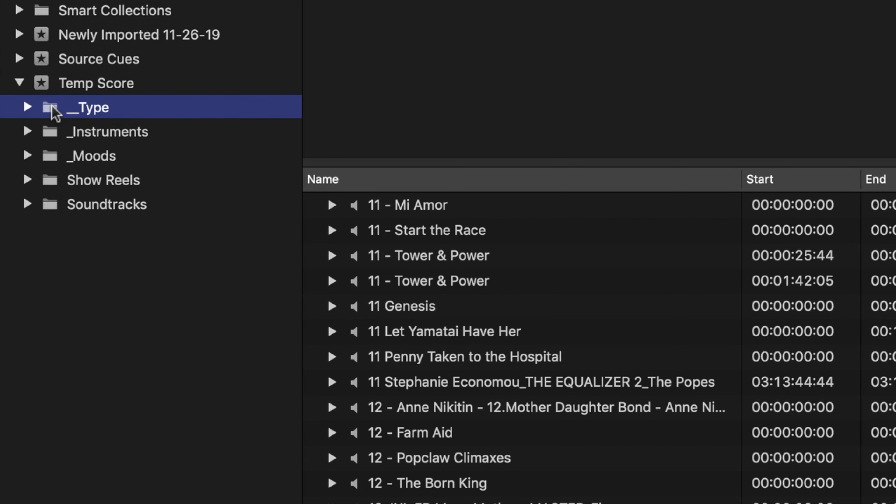
left_click(20, 83)
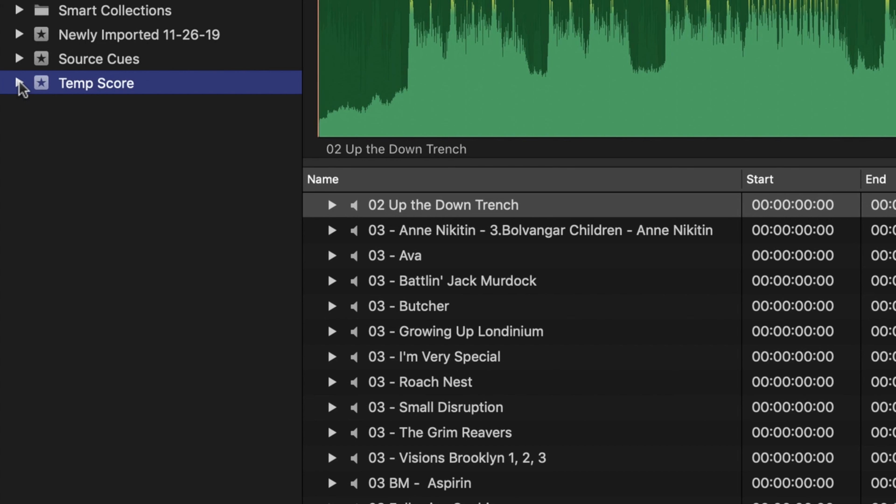
left_click(20, 82)
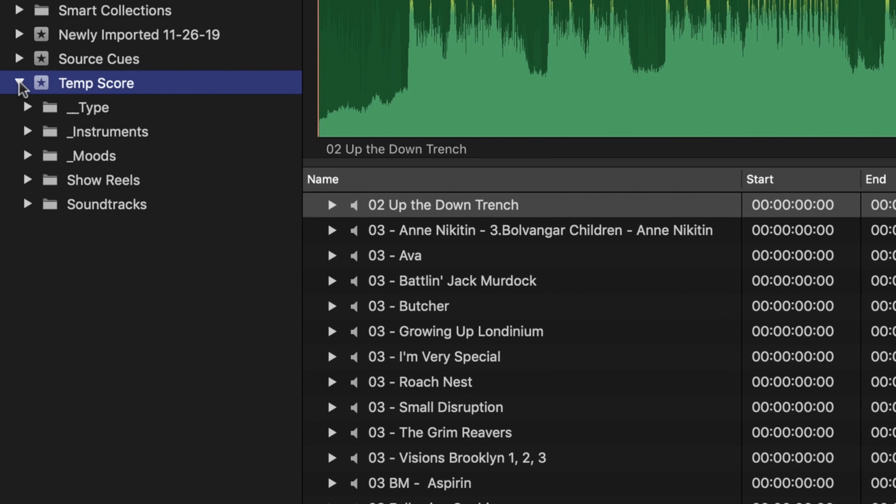
Browse the _Instruments folder and the _Moods keyword collections down to Heroic_Optimistic
left_click(45, 132)
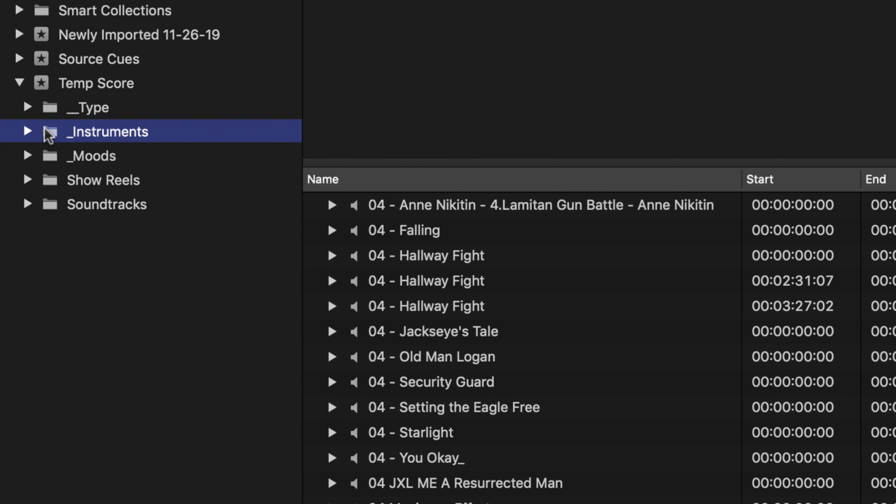
key("Down")
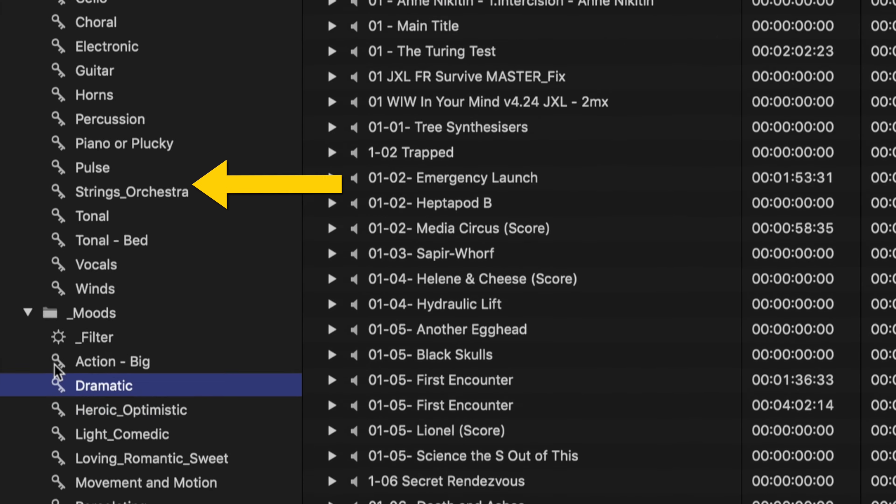
key("Down")
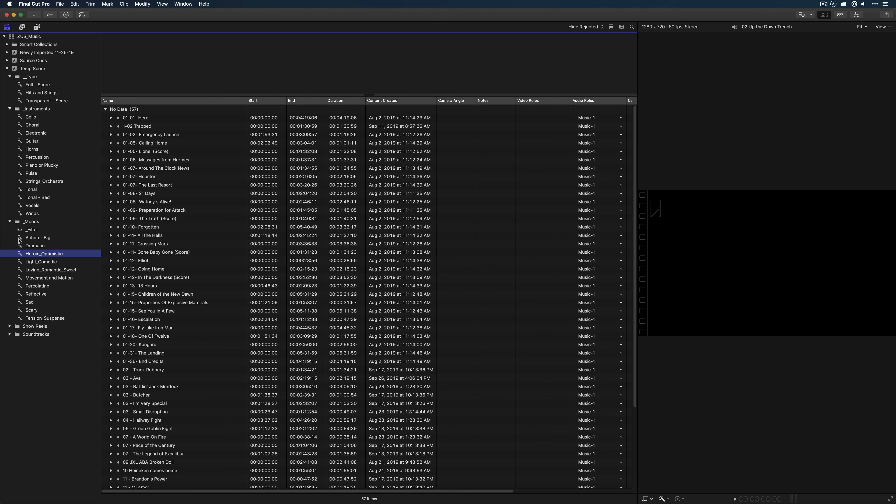
Edit the _Filter smart collection in _Moods to include the keywords Action - Big, Full - Score, Percussion, and Movement and Motion
left_click(20, 230)
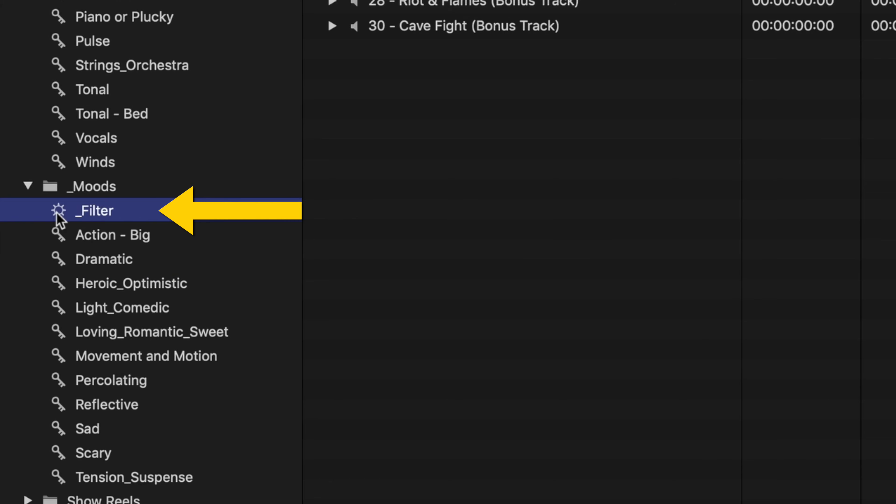
double_click(57, 212)
left_click(558, 94)
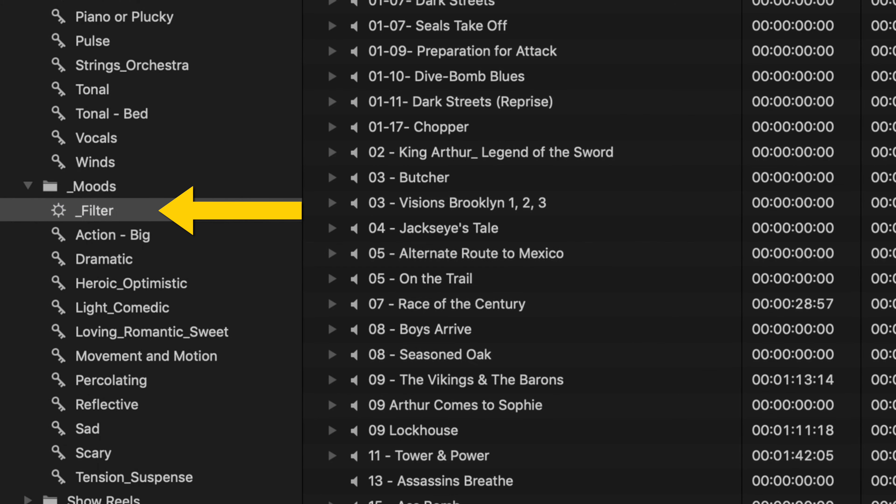
left_click(751, 200)
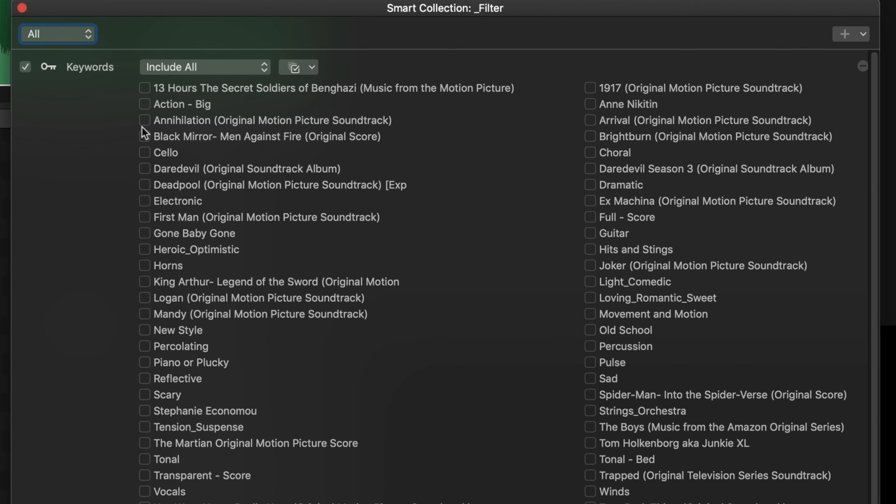
left_click(143, 105)
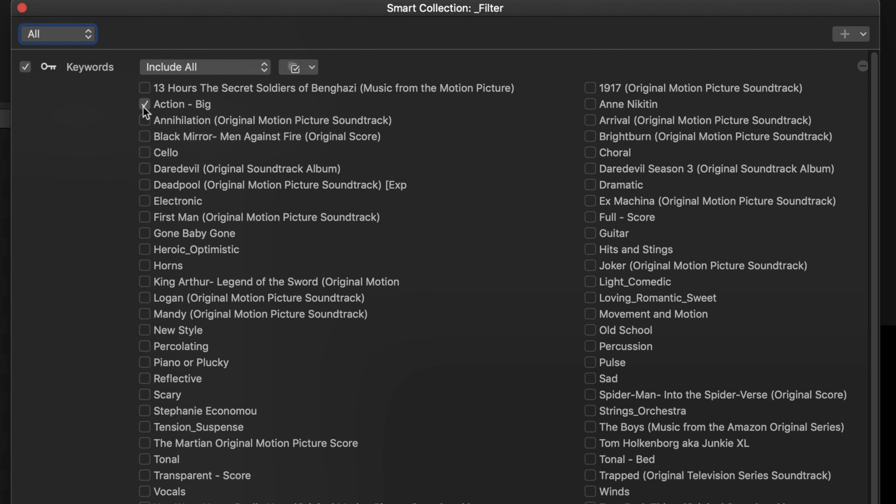
left_click(591, 218)
left_click(590, 347)
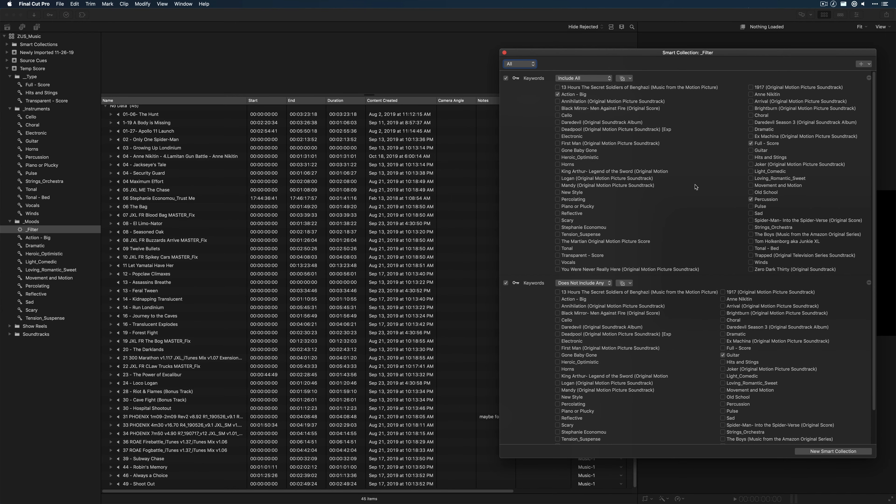
left_click(751, 185)
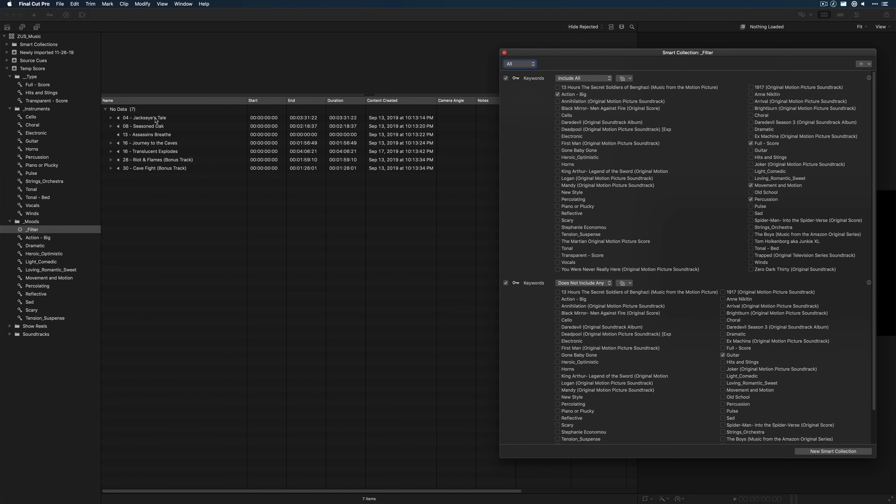
Audition the filtered clip 04 - Jackseye's Tale from about 24 seconds in
left_click(158, 121)
left_click(162, 120)
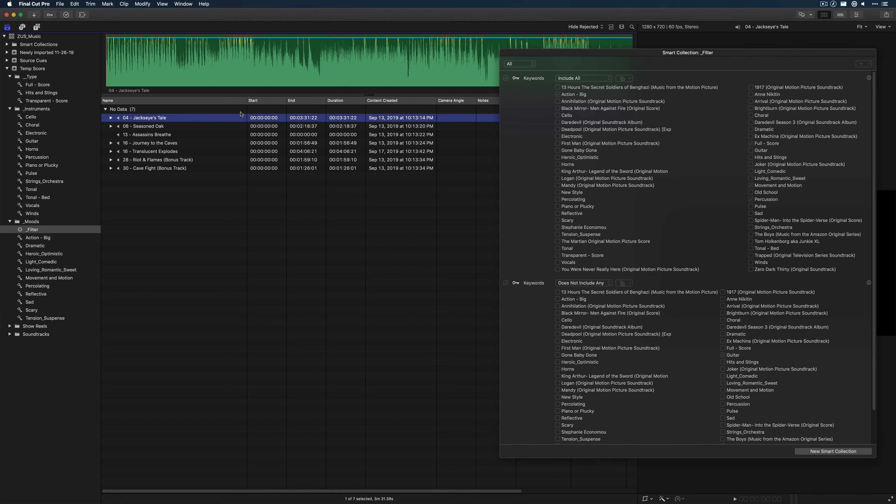
left_click(167, 70)
key("space")
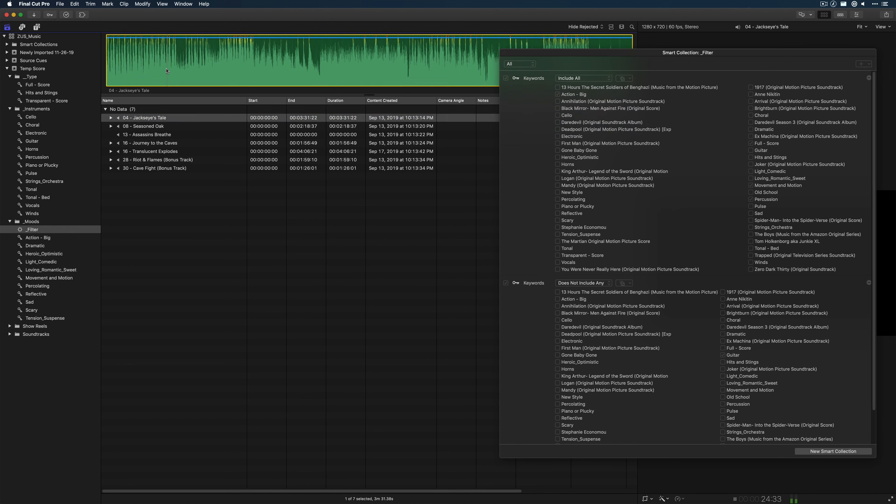
Audition 08 - Seasoned Oak from about 36 seconds in, and select 16 - Translucent Explodes for preview
left_click(185, 136)
left_click(185, 126)
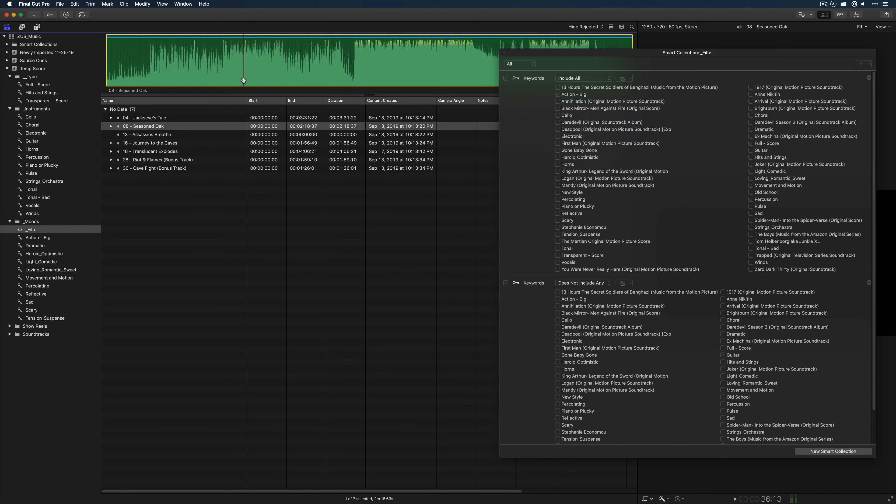
key("space")
left_click(176, 151)
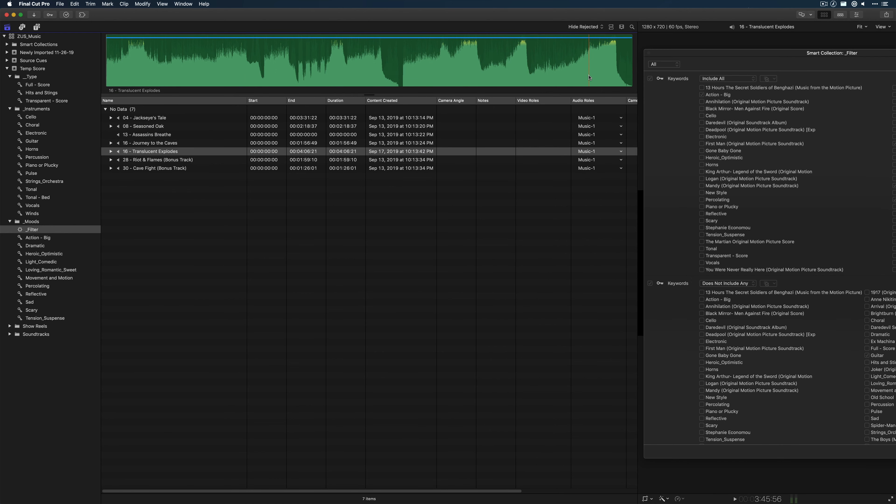
Show the browser clips as filmstrips and audition the cues in the Hits and Stings keyword collection
key("alt+super+1")
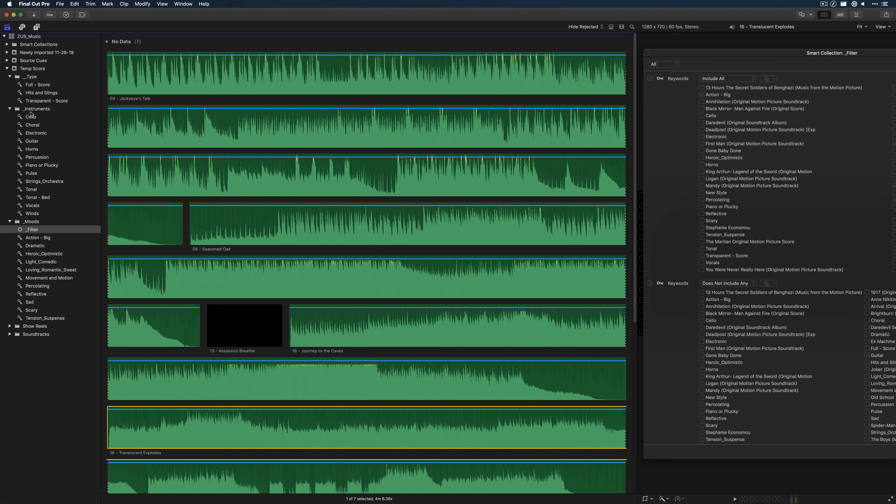
left_click(42, 92)
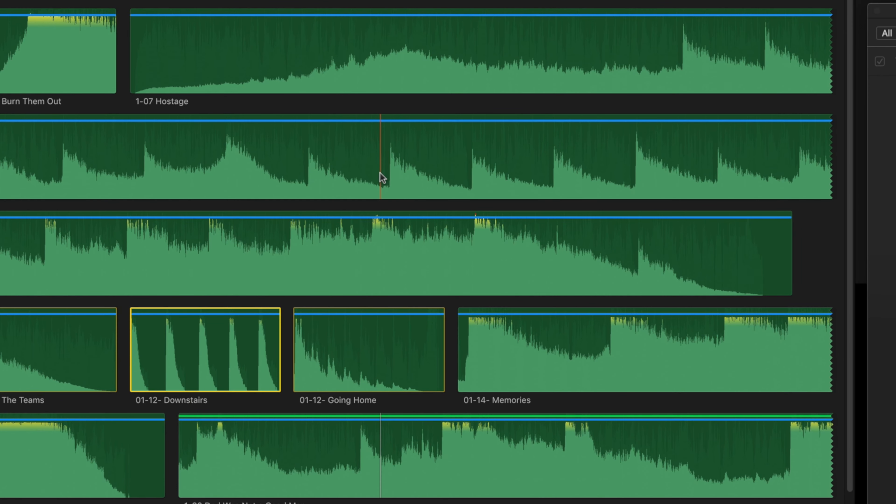
key("space")
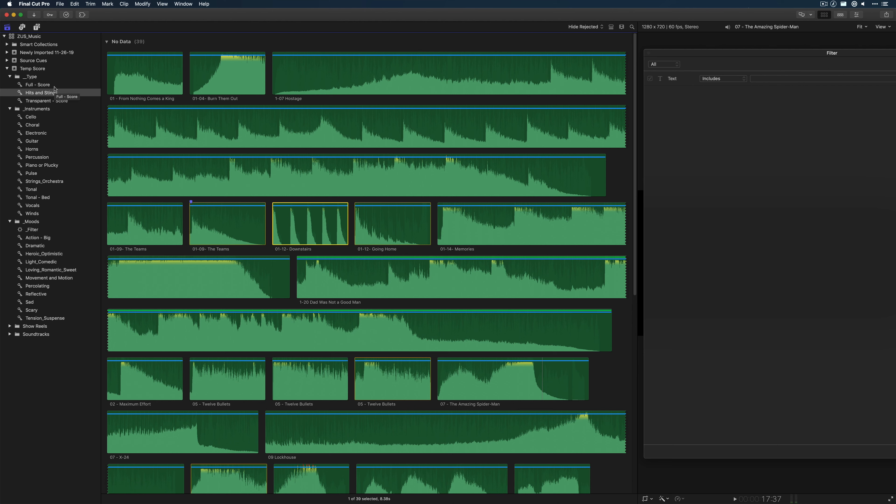
Open the 1917 keyword collection in the Soundtracks folder and show its clips in list view
left_click(10, 327)
left_click(10, 326)
left_click(10, 334)
left_click(41, 350)
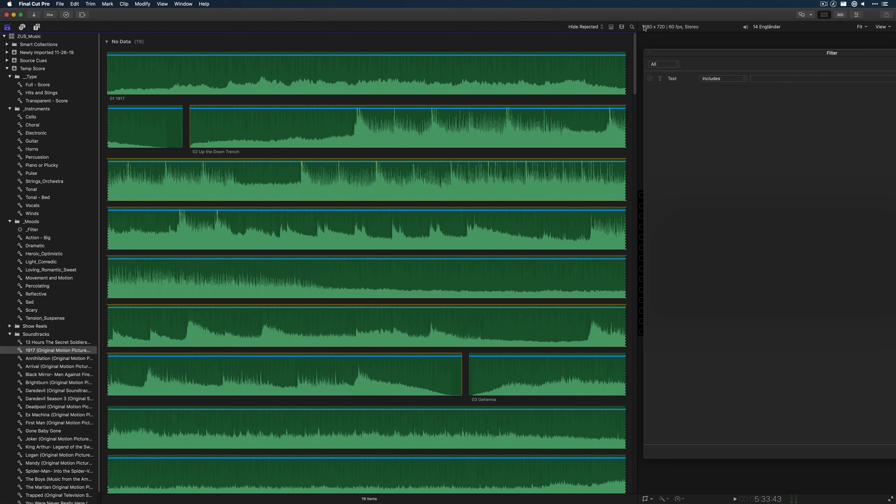
left_click(611, 27)
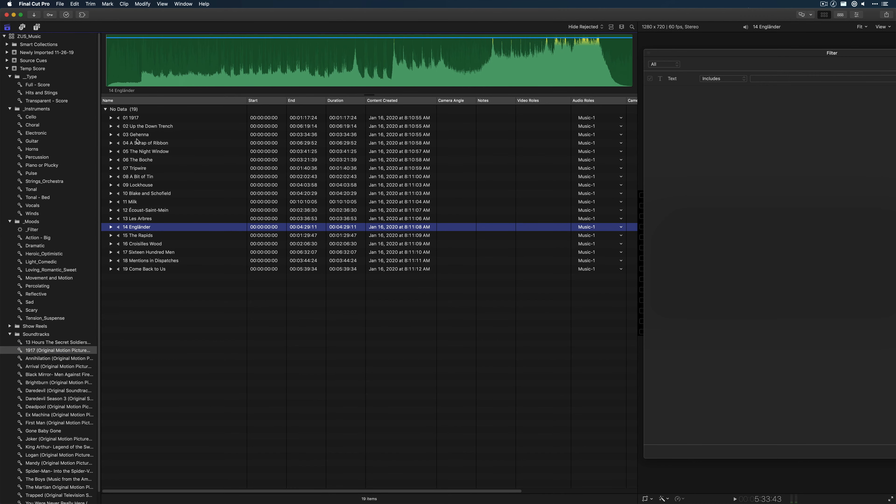
Mark a range covering the first 3m 45s of 02 Up the Down Trench and tag it with the Percussion keyword
left_click(142, 126)
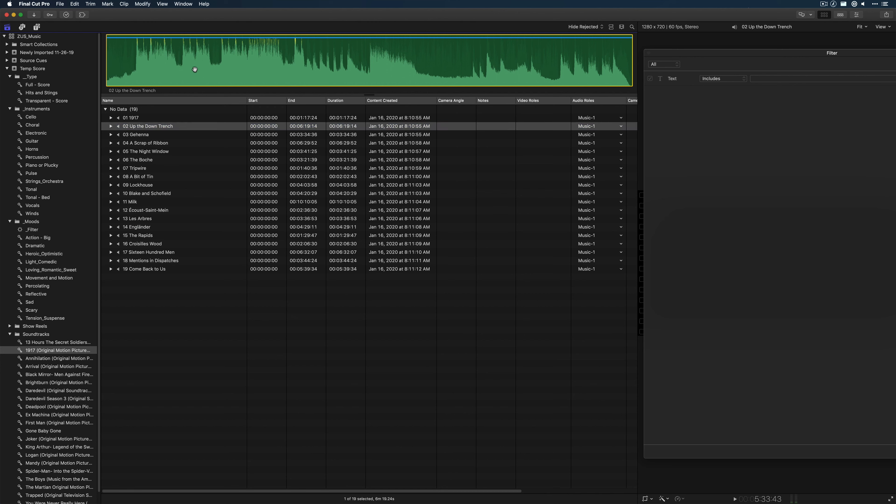
key("s")
key("o")
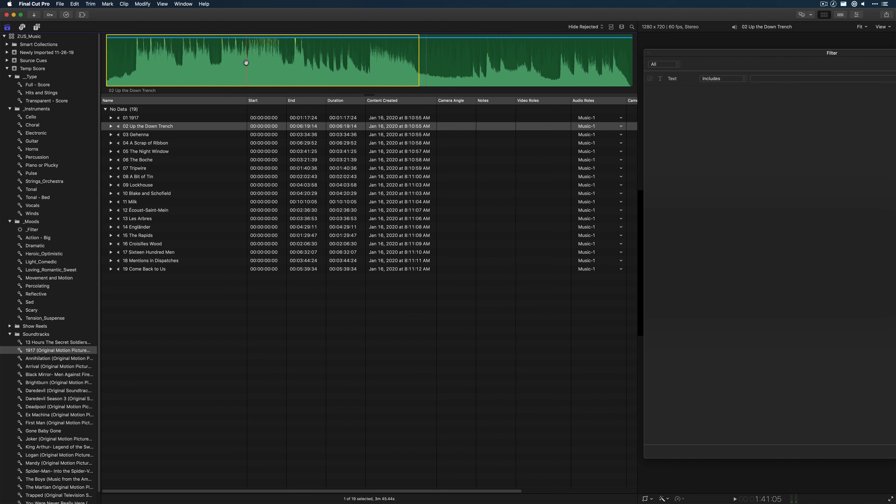
left_click_drag(236, 73, 37, 158)
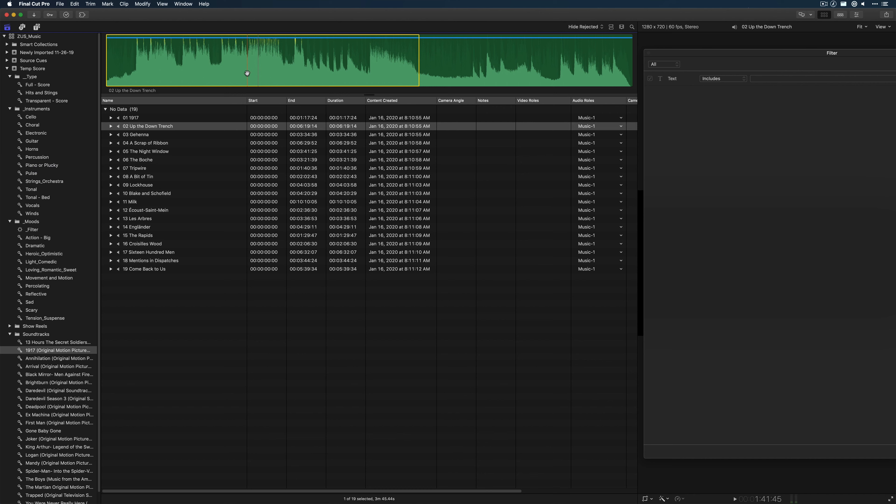